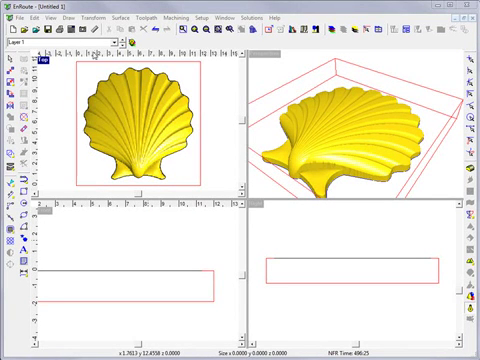
Select the shell relief and zoom the front and right views to fit it
click(95, 125)
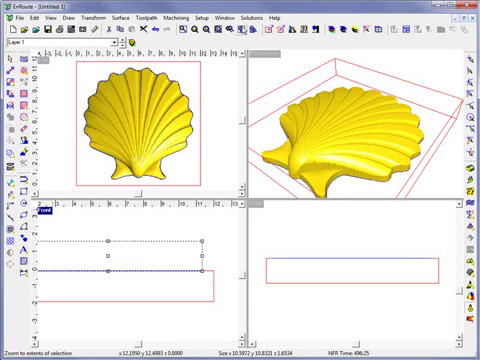
click(242, 31)
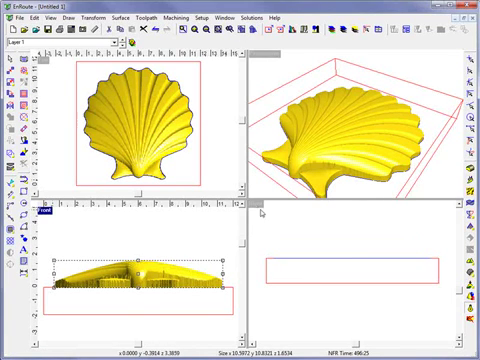
click(260, 211)
click(242, 31)
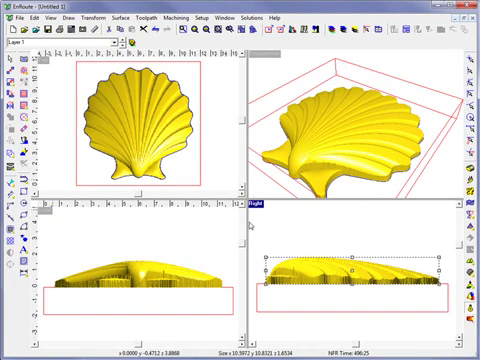
click(195, 139)
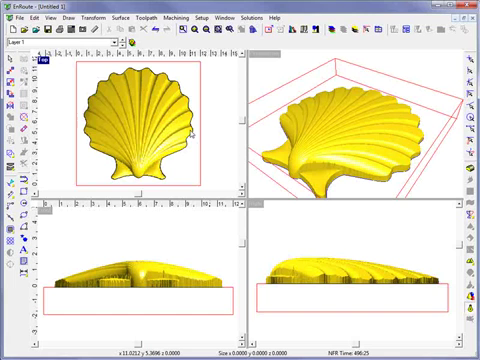
Apply Surface > Offset Relief to the shell selected in the top view, confirming the offset amount
click(191, 133)
click(121, 18)
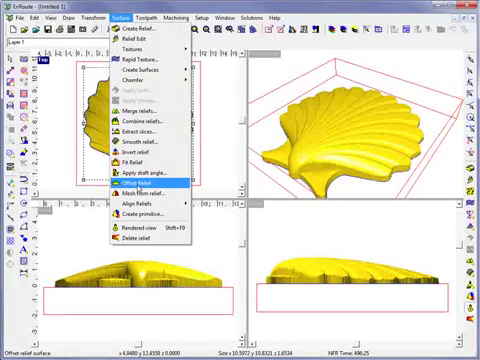
click(140, 183)
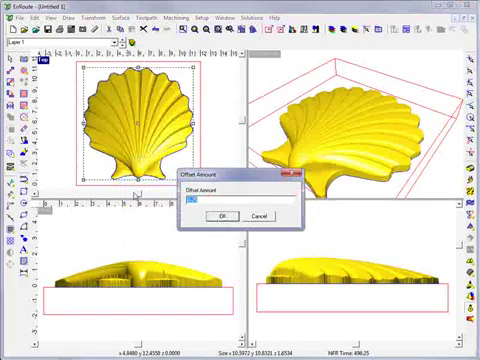
click(226, 218)
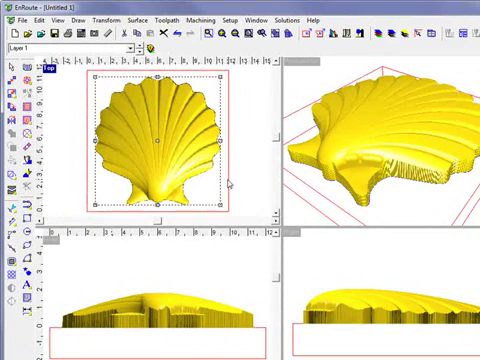
click(228, 185)
click(207, 174)
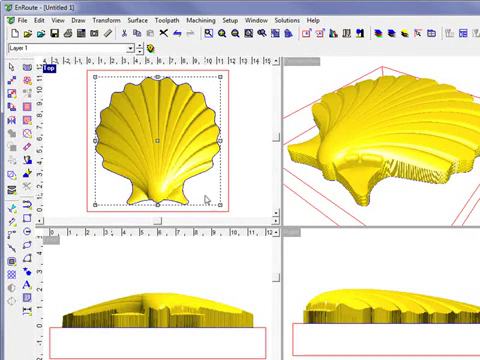
click(206, 200)
click(182, 329)
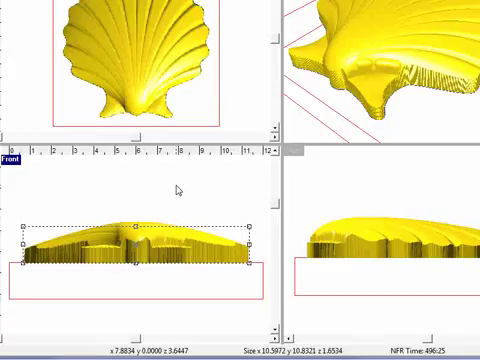
click(177, 191)
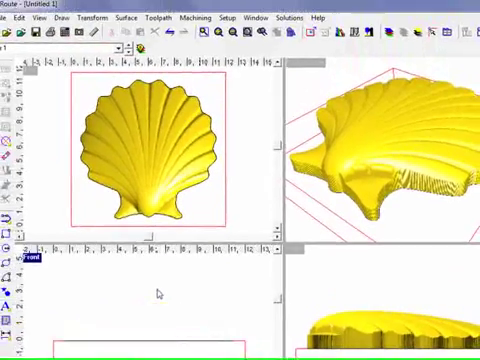
click(327, 200)
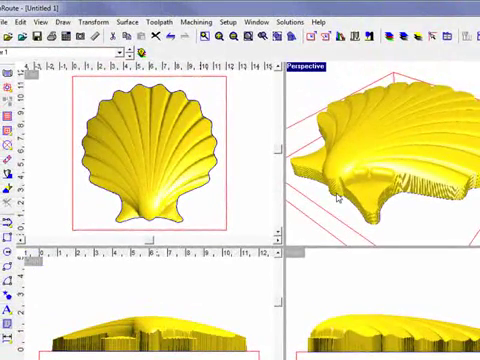
scroll(343, 200, up, 3)
scroll(343, 200, up, 2)
scroll(446, 153, up, 2)
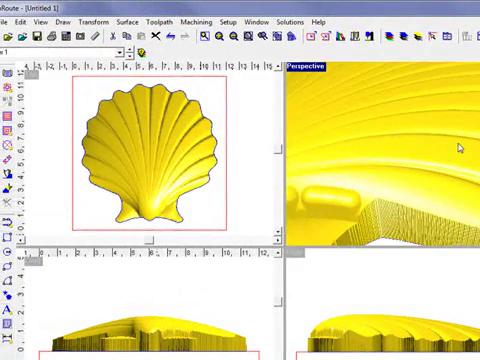
scroll(454, 168, down, 3)
scroll(336, 218, down, 3)
click(178, 202)
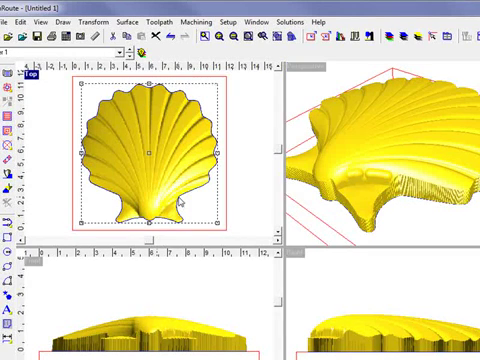